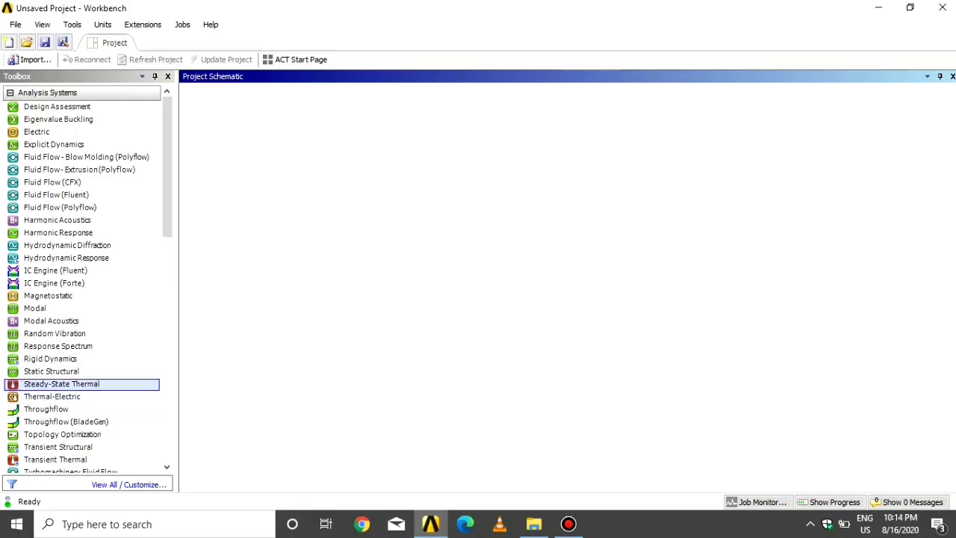
- Create a Steady-State Thermal system, import the external geometry file Heatsink.STEP into its geometry and generate the body
double_click(86, 385)
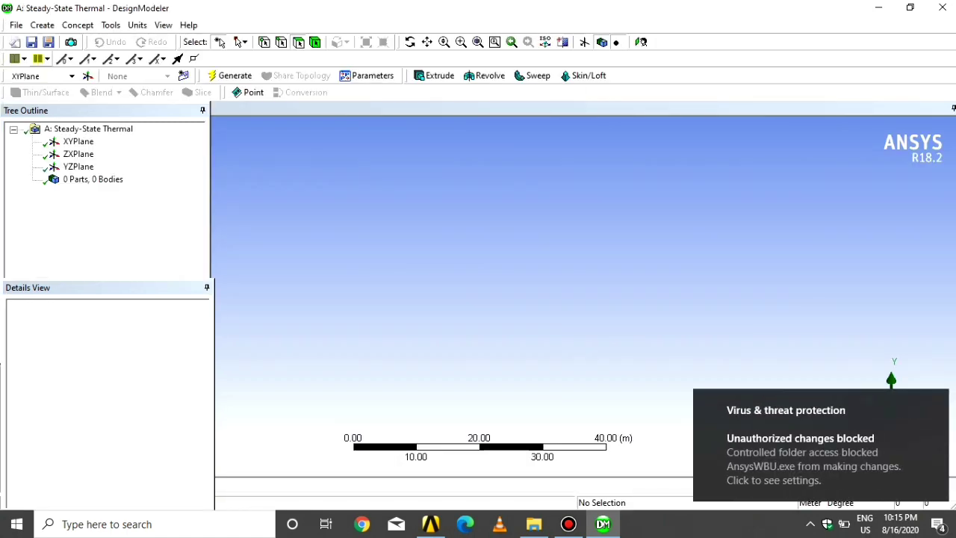
left_click(16, 26)
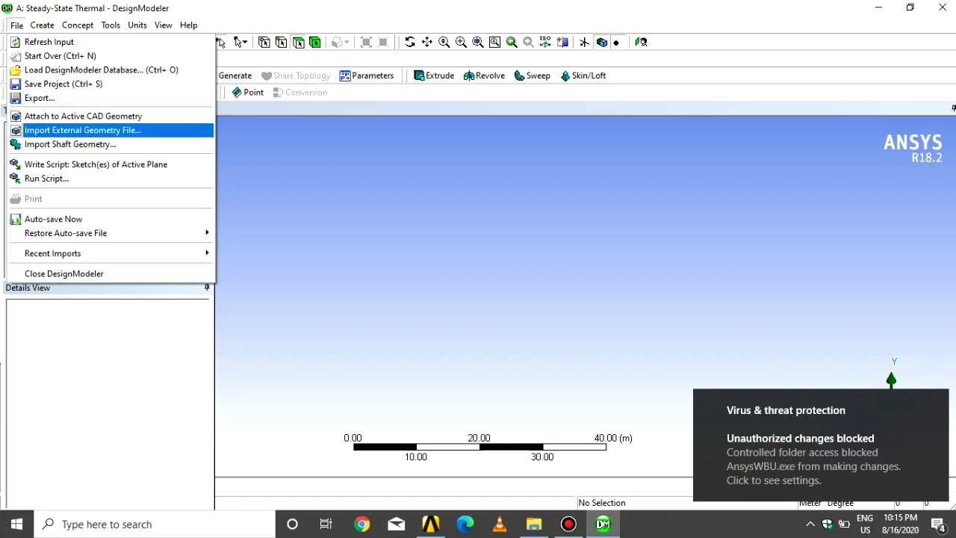
left_click(83, 130)
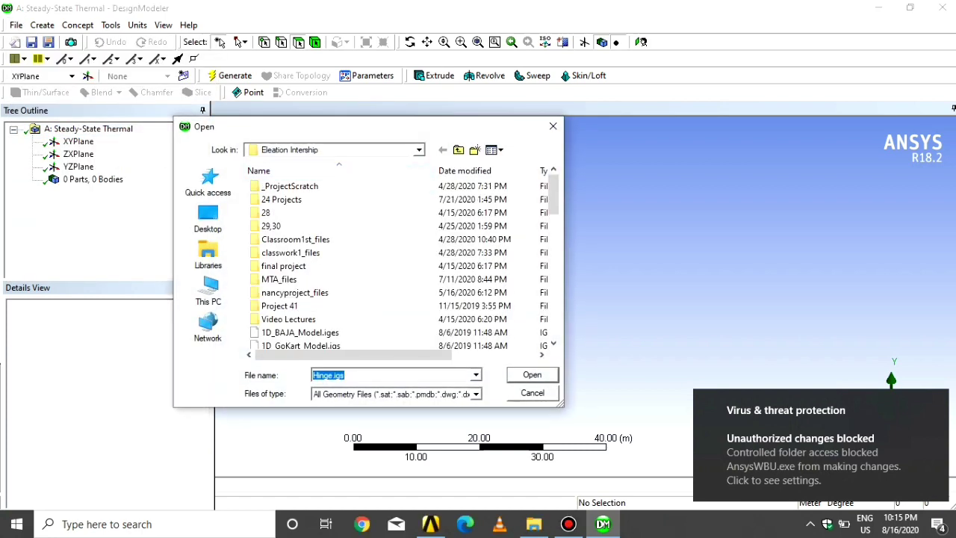
scroll(404, 265, "down", 4)
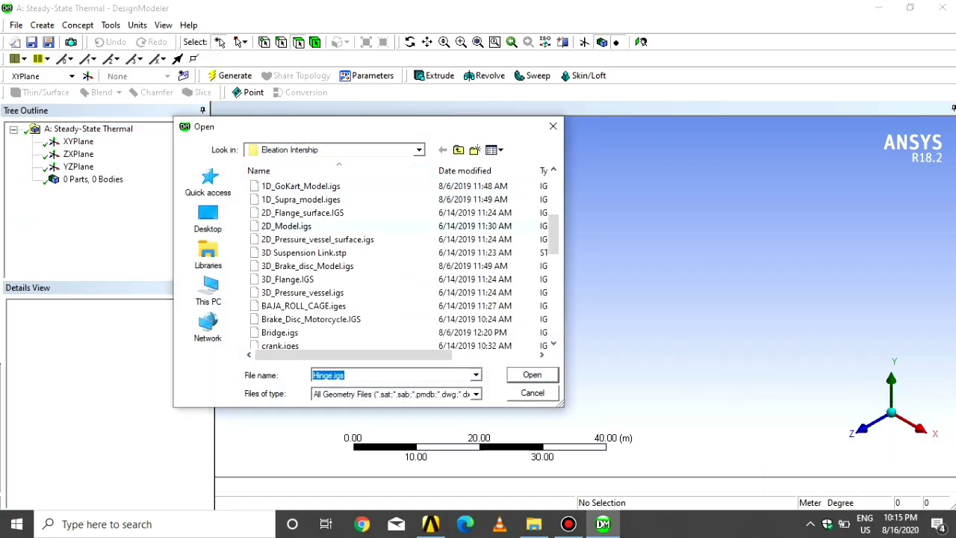
scroll(306, 226, "down", 3)
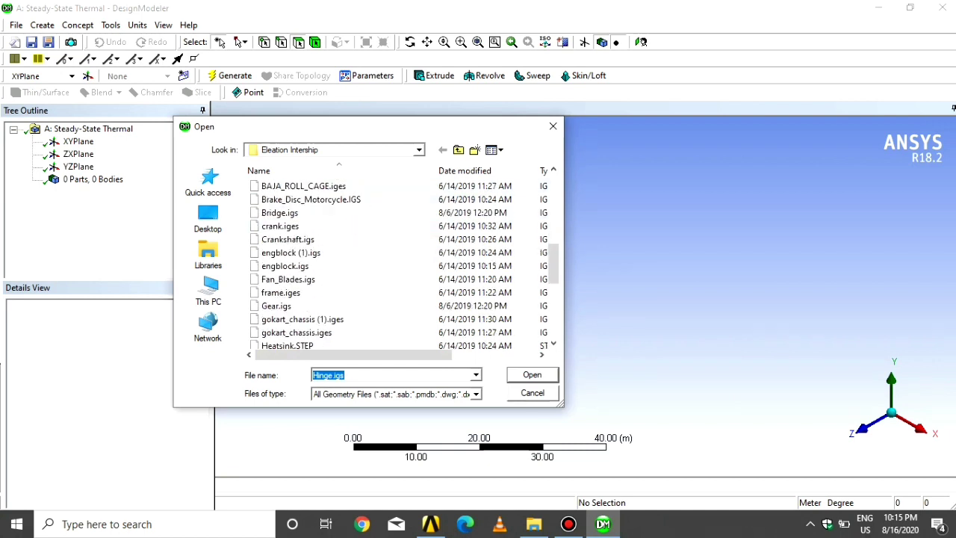
scroll(307, 228, "down", 1)
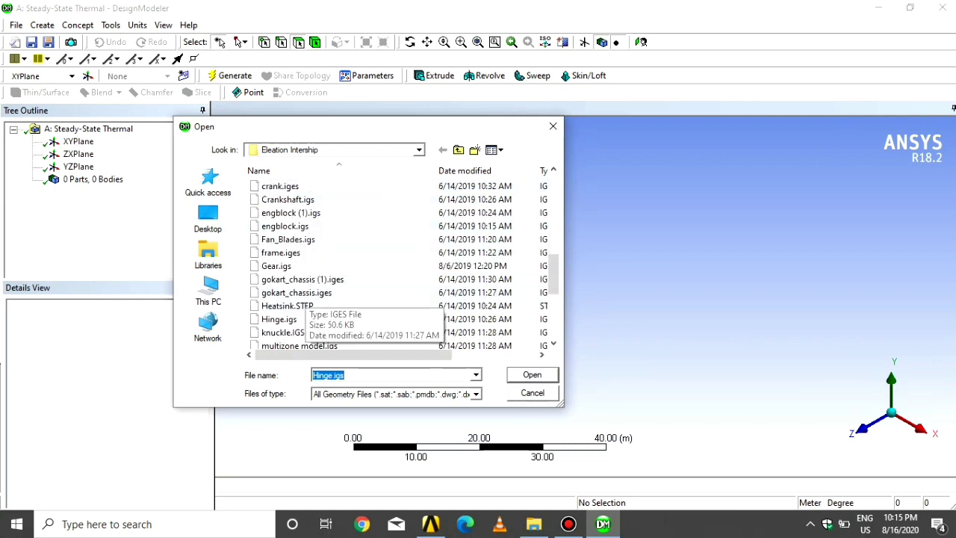
left_click(299, 306)
key("Return")
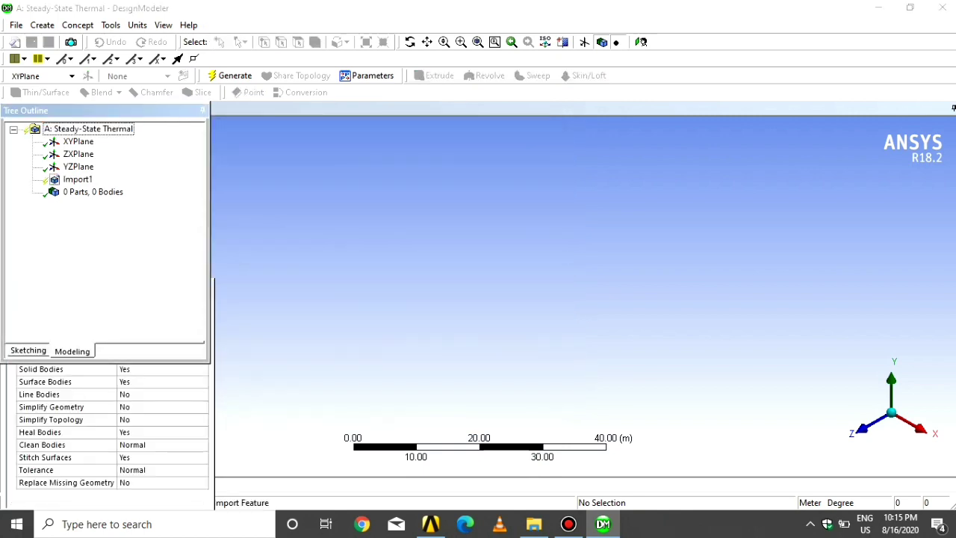
left_click(231, 75)
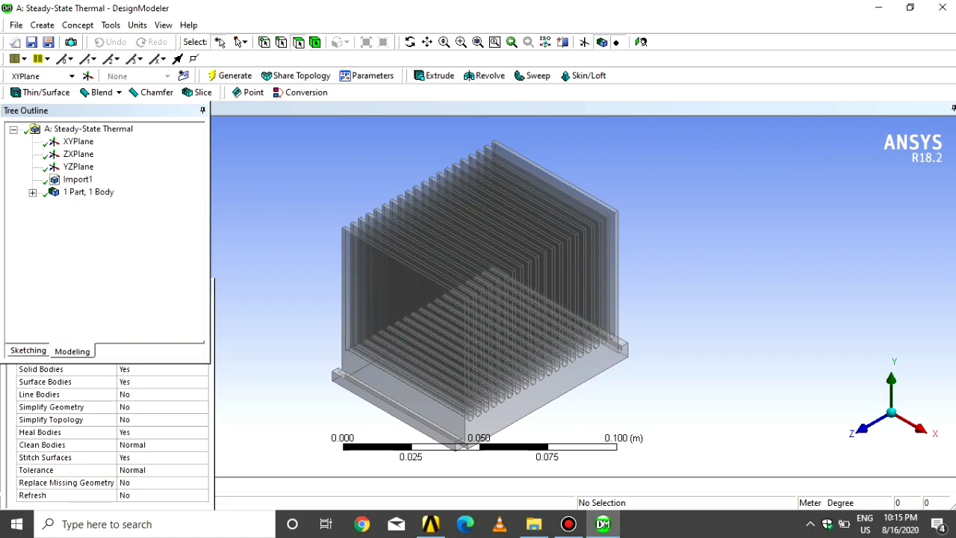
- Switch to Workbench, open the Steady-State Thermal model in Mechanical and inspect the heatsink's fins and base
left_click(430, 523)
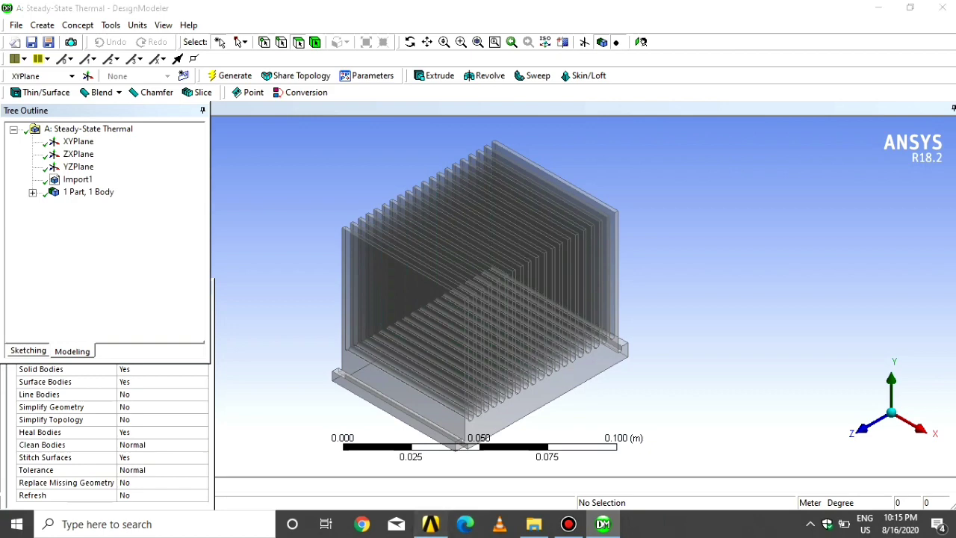
double_click(250, 178)
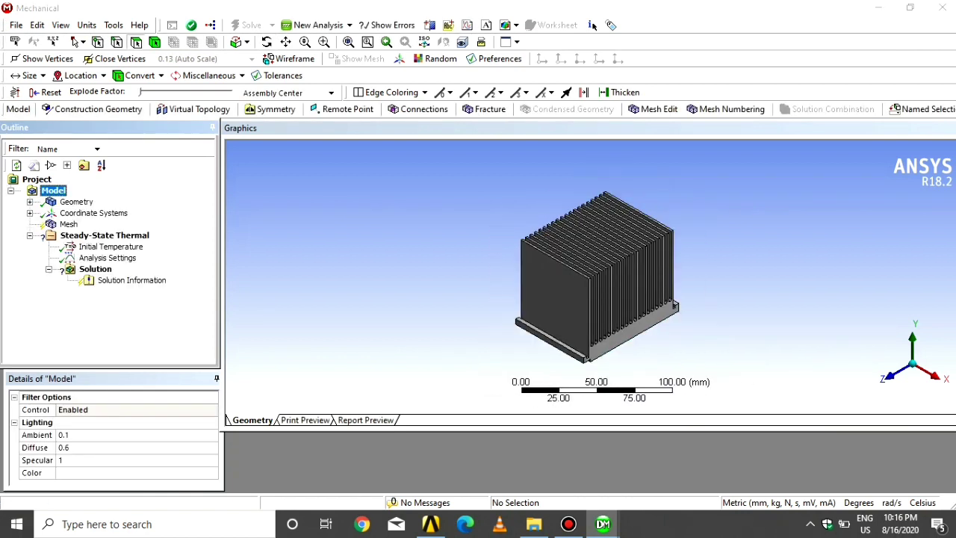
left_click_drag(687, 442, 686, 462)
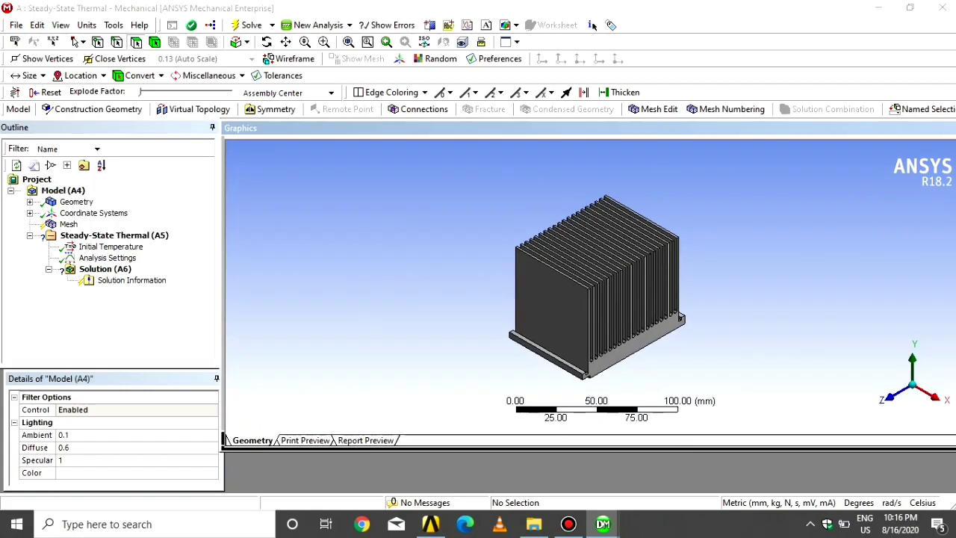
scroll(605, 299, "up", 6)
scroll(648, 310, "up", 1)
middle_click_drag(649, 310, 504, 370)
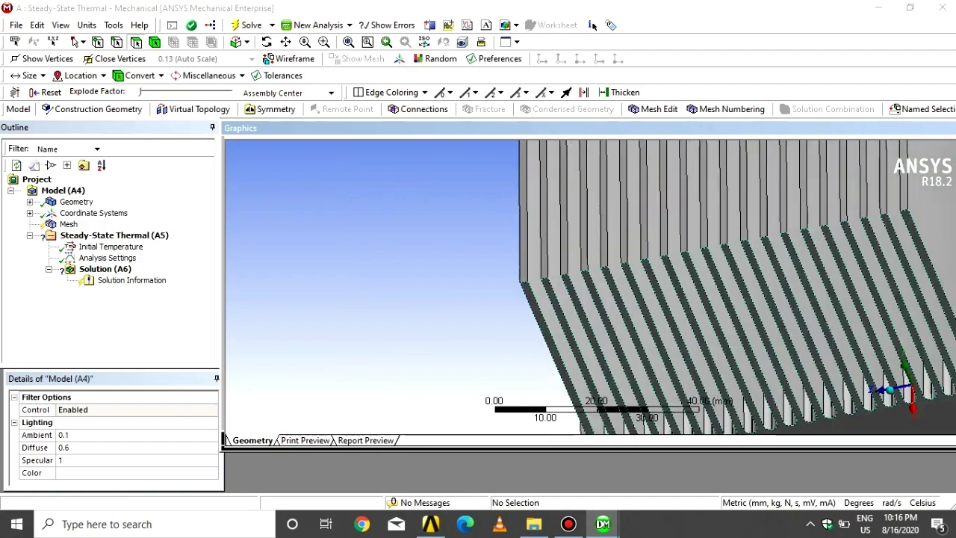
scroll(635, 310, "down", 4)
middle_click_drag(709, 341, 776, 332)
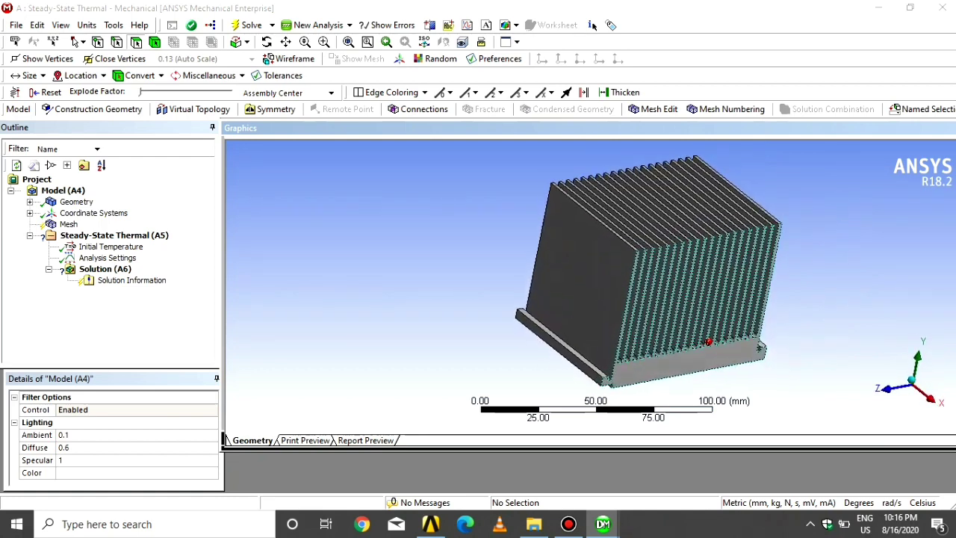
- Set the global mesh element size to 5 mm
left_click(68, 224)
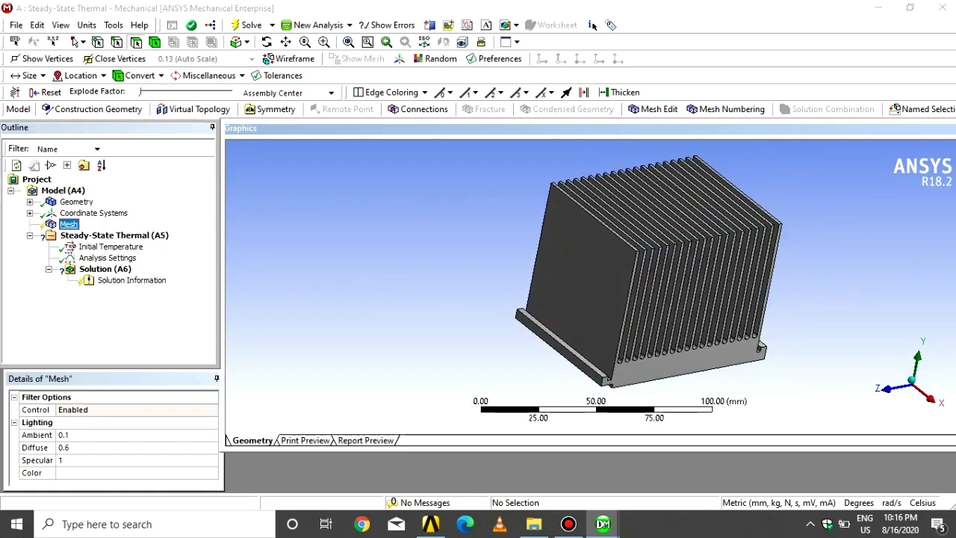
scroll(112, 440, "down", 2)
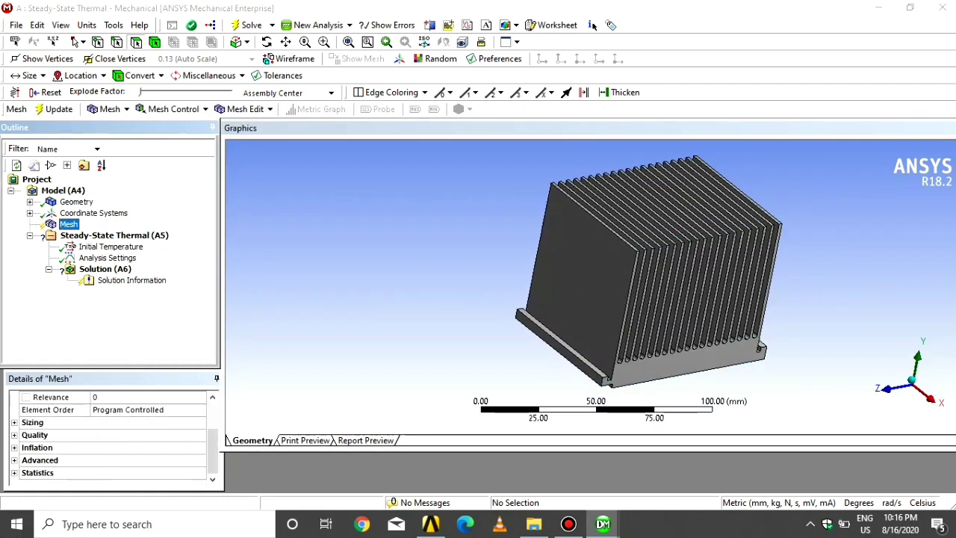
left_click(14, 422)
scroll(108, 440, "down", 1)
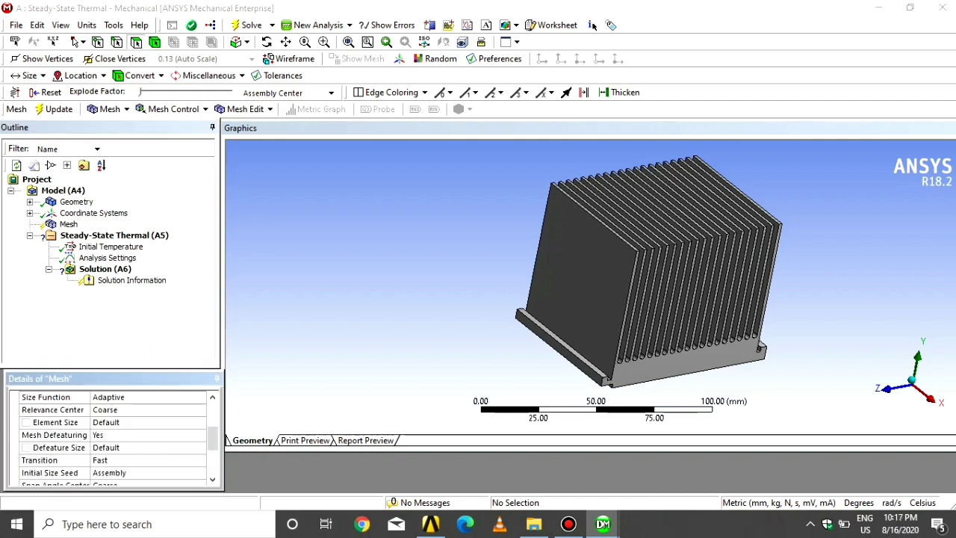
left_click(120, 423)
type("5")
left_click(348, 336)
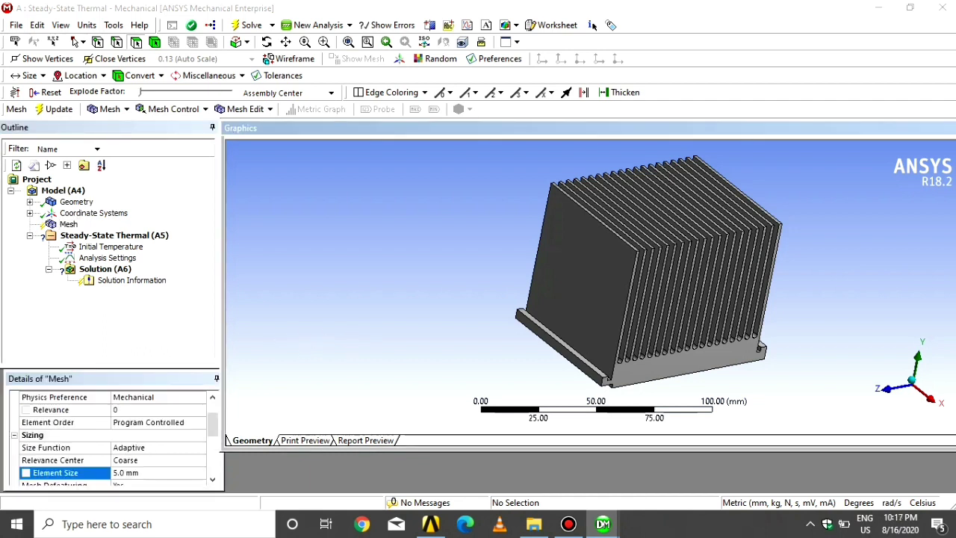
- Insert a mesh Method control scoped to the heatsink body, keeping the Automatic method
left_click(69, 224)
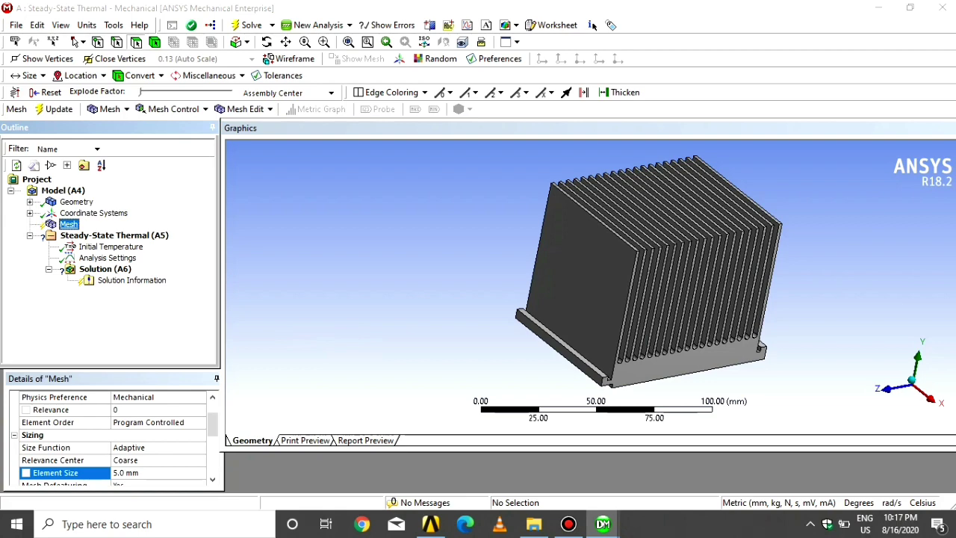
right_click(69, 224)
mouse_move(160, 231)
left_click(248, 230)
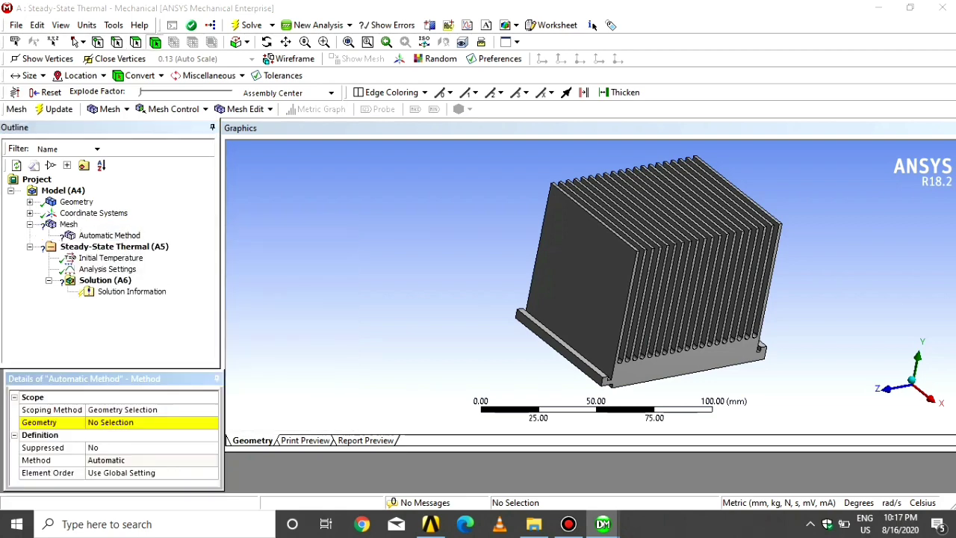
left_click(585, 253)
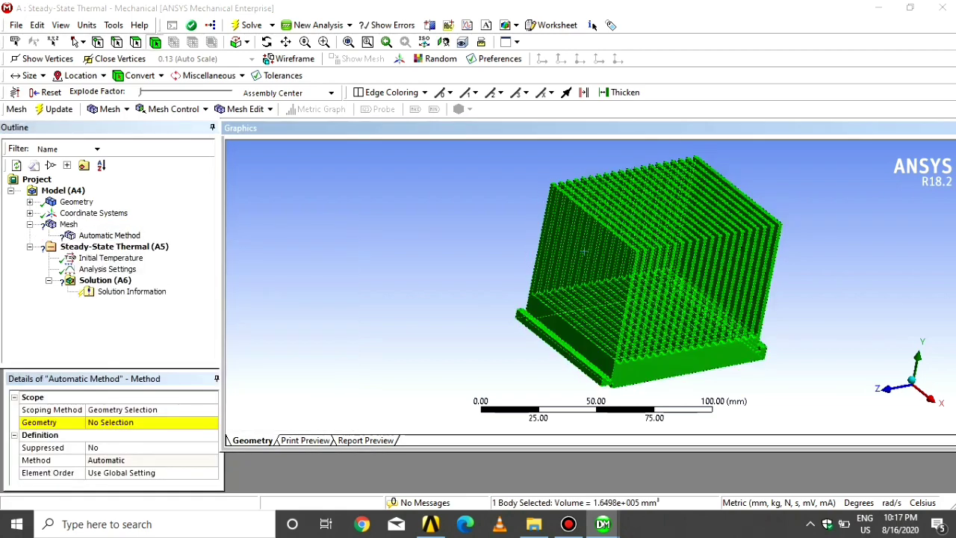
left_click(118, 423)
- Insert a mesh Sizing control on the heatsink body with an element size of 5 mm
right_click(69, 224)
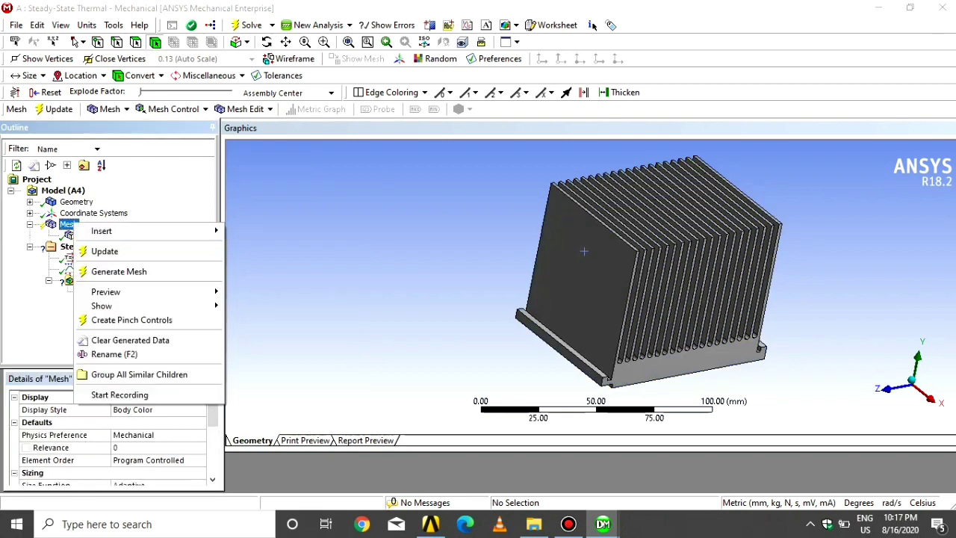
mouse_move(130, 228)
left_click(247, 251)
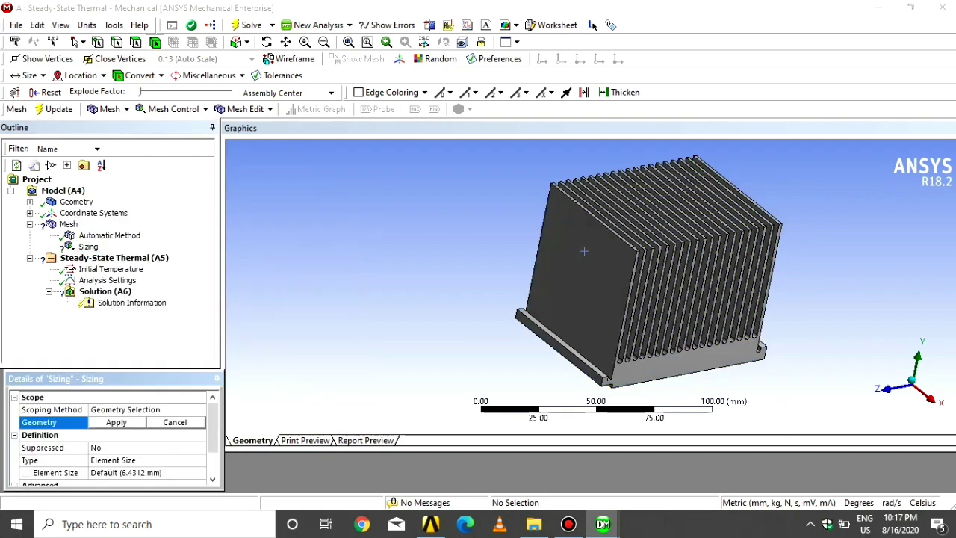
left_click(620, 299)
key("Return")
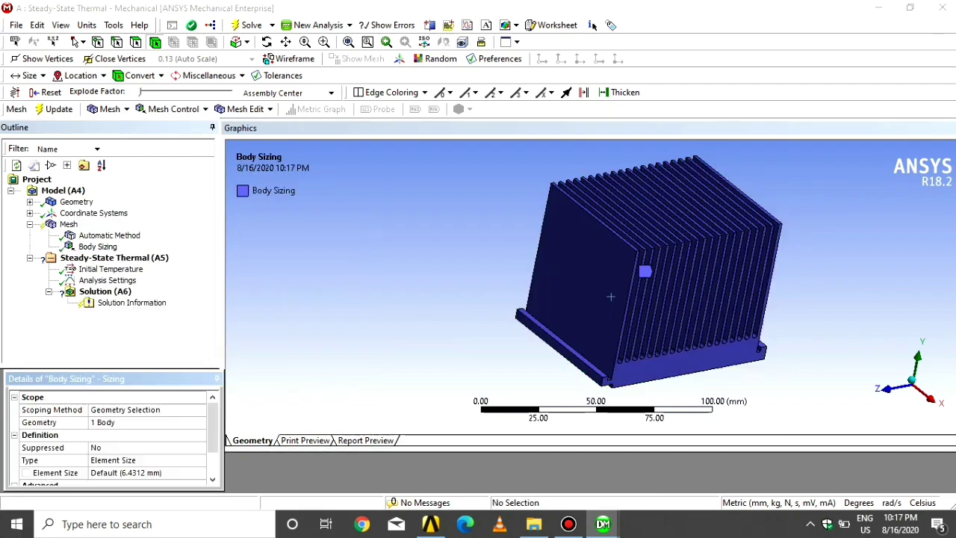
left_click(125, 473)
type("5")
key("Return")
- Generate the mesh and inspect the elements on the heatsink's fins and base
left_click(68, 224)
right_click(71, 223)
left_click(119, 268)
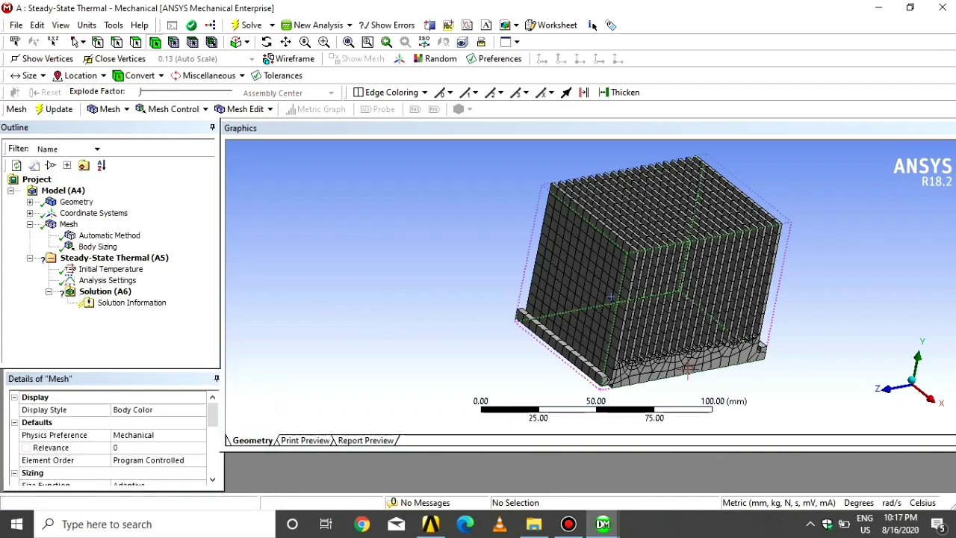
scroll(611, 297, "up", 3)
middle_click_drag(636, 310, 690, 336)
scroll(614, 301, "down", 3)
scroll(614, 301, "down", 2)
scroll(685, 330, "up", 4)
scroll(662, 317, "down", 2)
middle_click_drag(639, 318, 635, 308)
- Set the step end time of the steady-state thermal analysis to 10 s
left_click(115, 257)
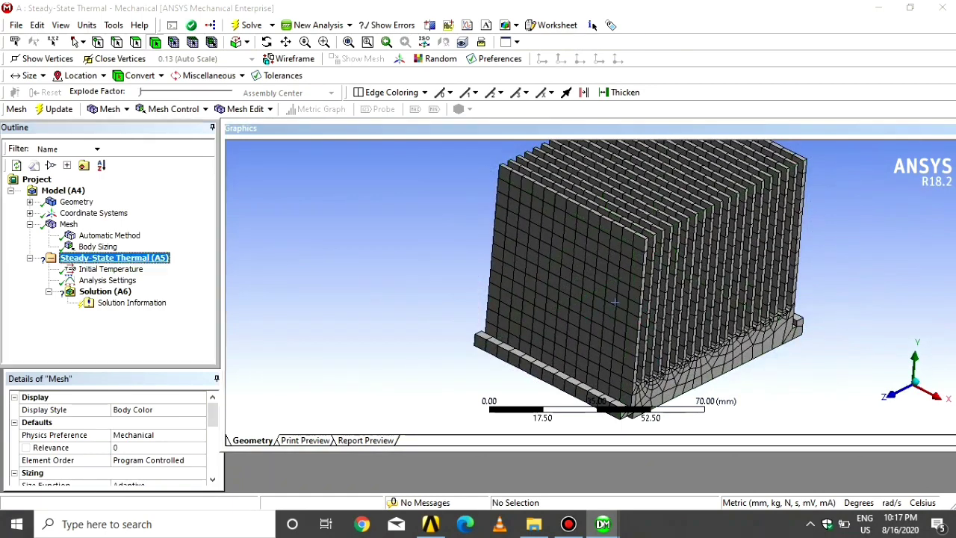
left_click(108, 280)
scroll(112, 441, "down", 1)
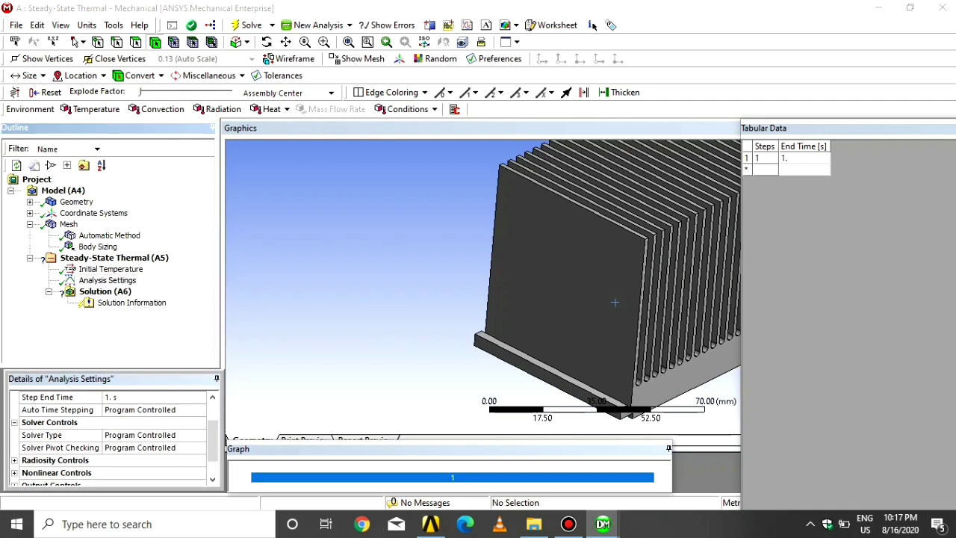
left_click(47, 397)
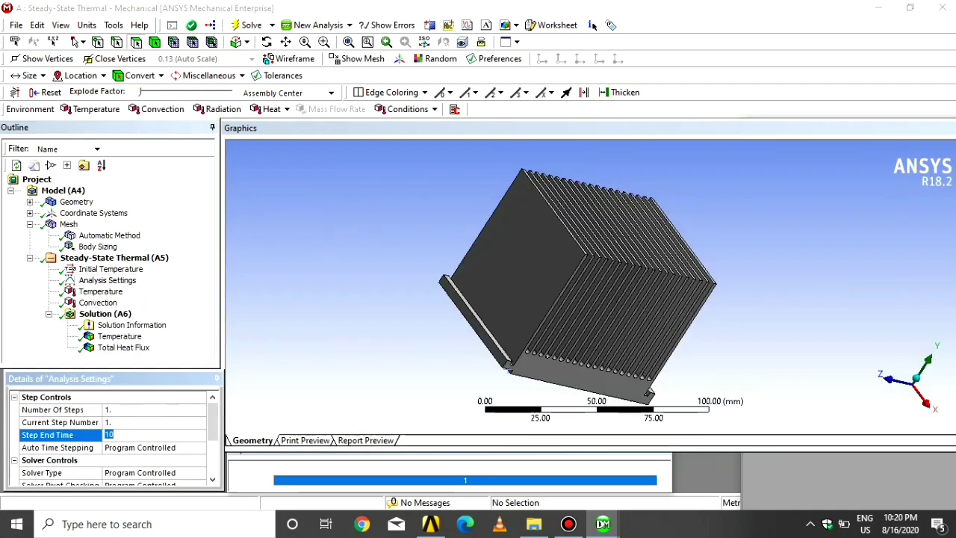
type("1")
key("Return")
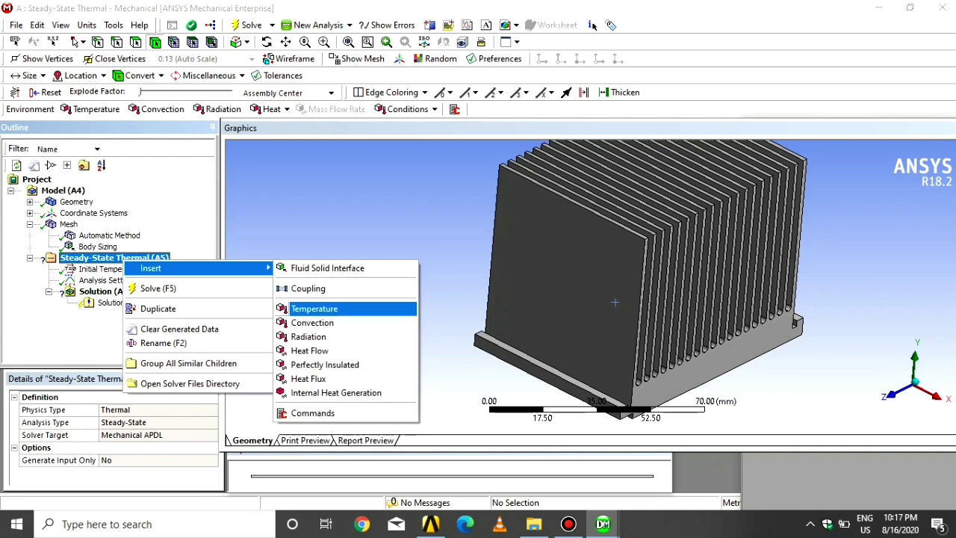
- Insert a Temperature load scoped to three faces on the underside of the heatsink base, including the large flat one
left_click(314, 308)
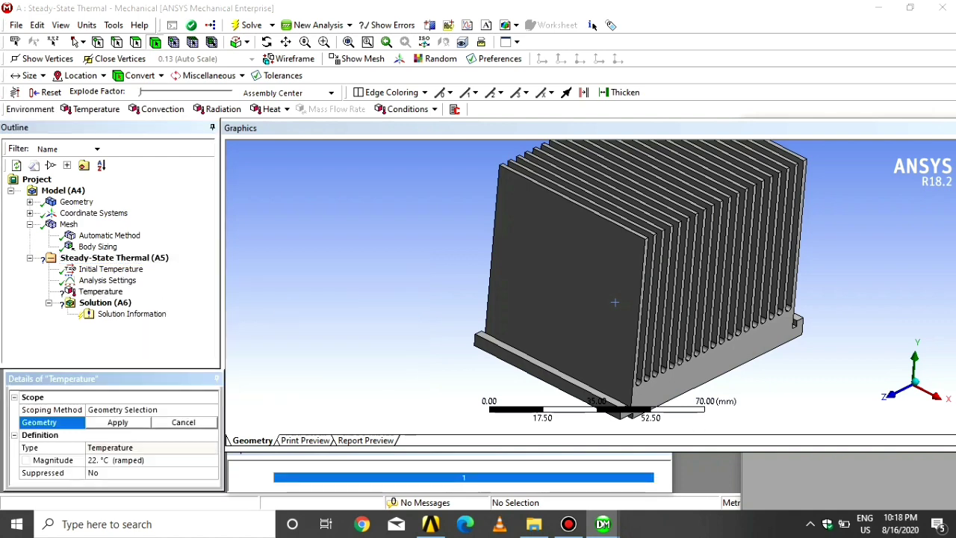
scroll(614, 301, "down", 1)
middle_click_drag(613, 301, 485, 174)
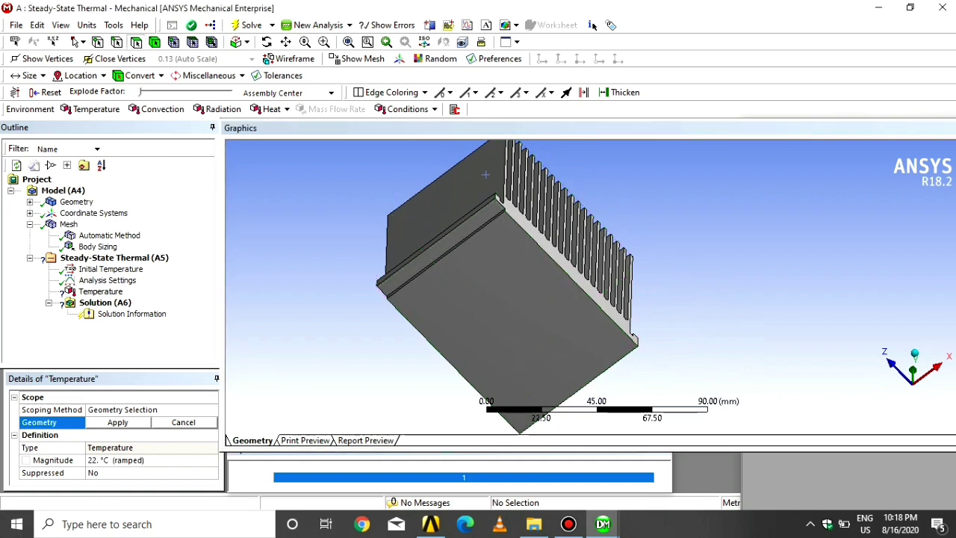
left_click(478, 217)
left_click(502, 264, "ctrl")
middle_click_drag(503, 265, 522, 284)
scroll(436, 287, "up", 5)
left_click(447, 245)
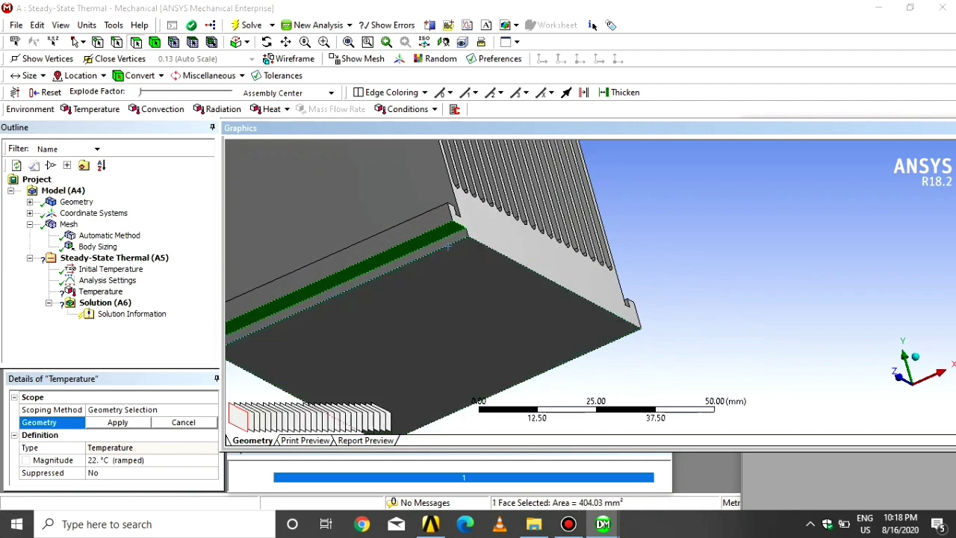
left_click(425, 286, "ctrl")
left_click(437, 247, "ctrl")
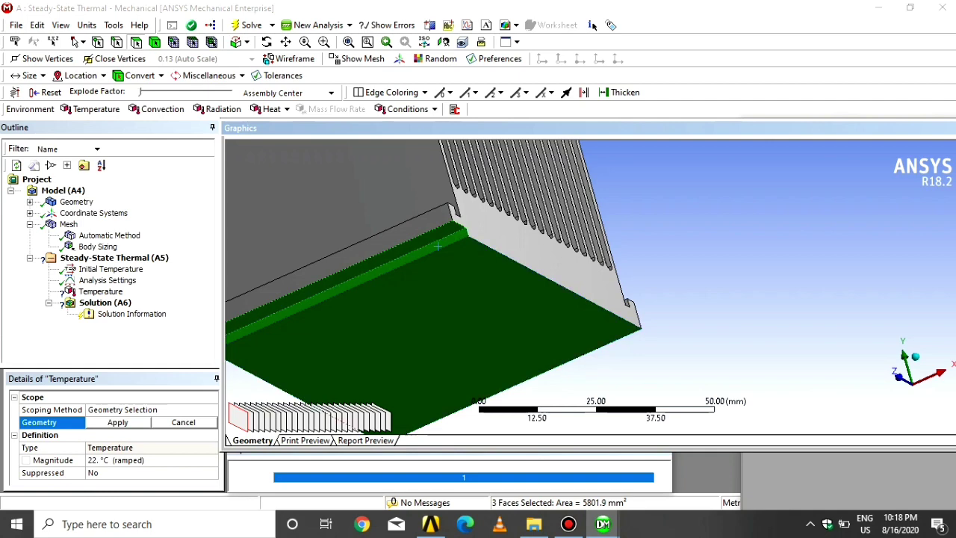
left_click(118, 423)
- Insert a Convection load in the steady-state thermal analysis
scroll(438, 246, "down", 3)
middle_click_drag(497, 254, 618, 291)
middle_click(601, 272)
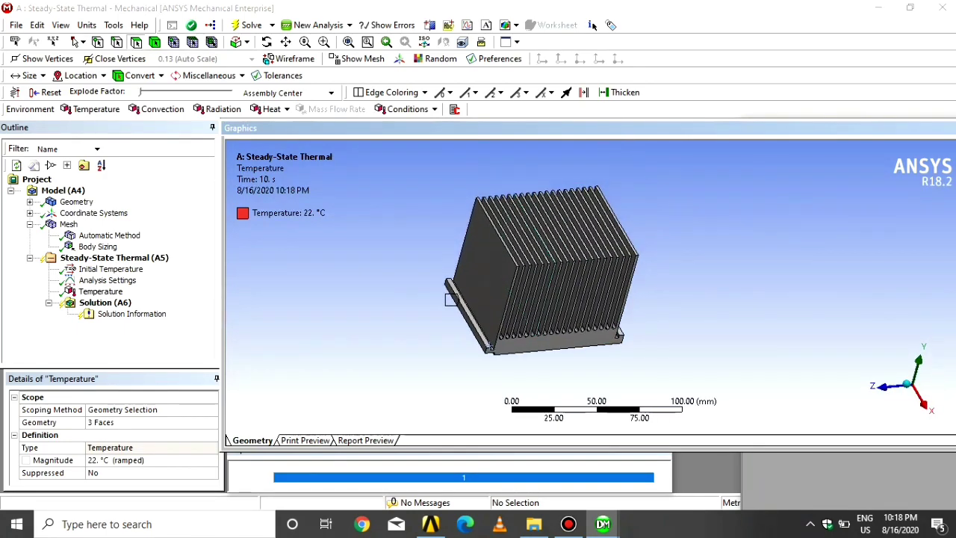
right_click(132, 258)
mouse_move(161, 263)
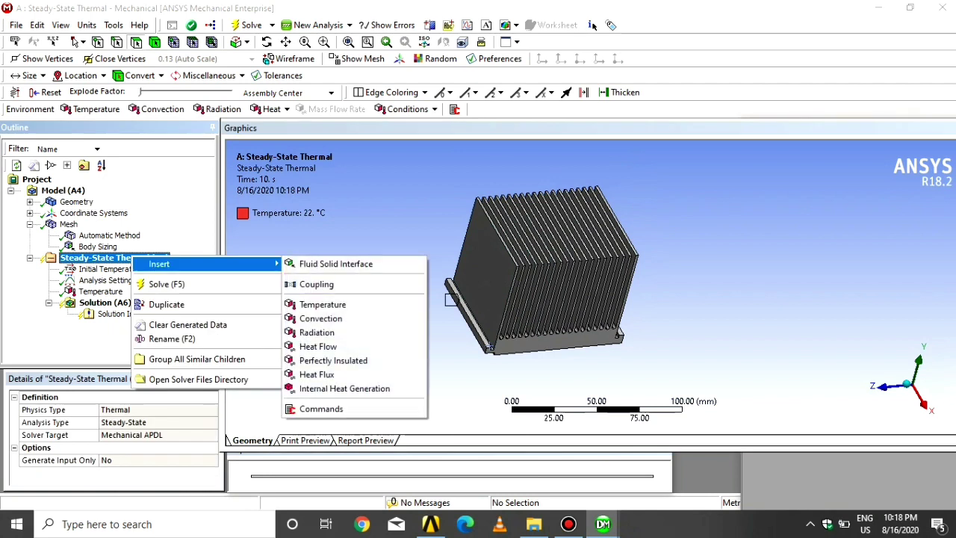
left_click(321, 319)
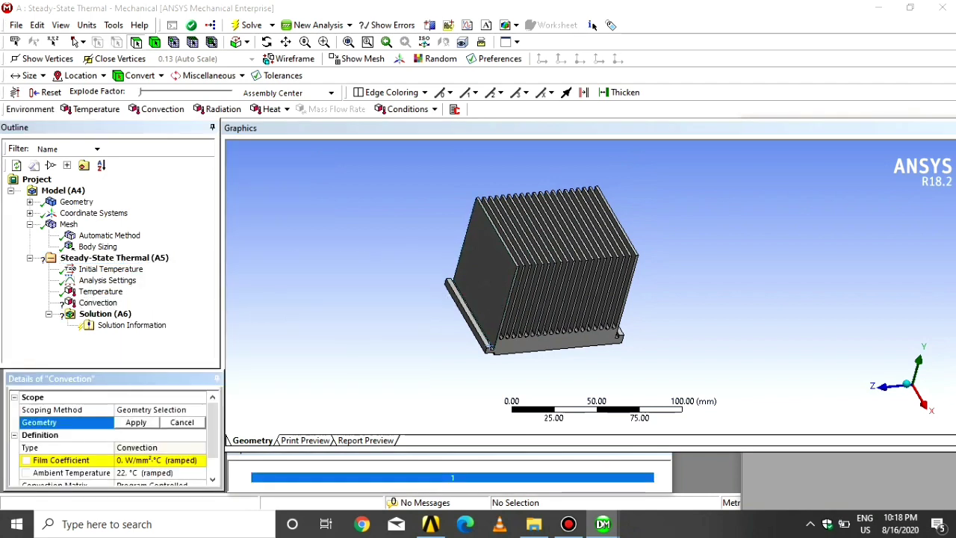
- Box-select all faces of the heatsink as the geometry for the convection load
left_click(78, 43)
left_click(106, 59)
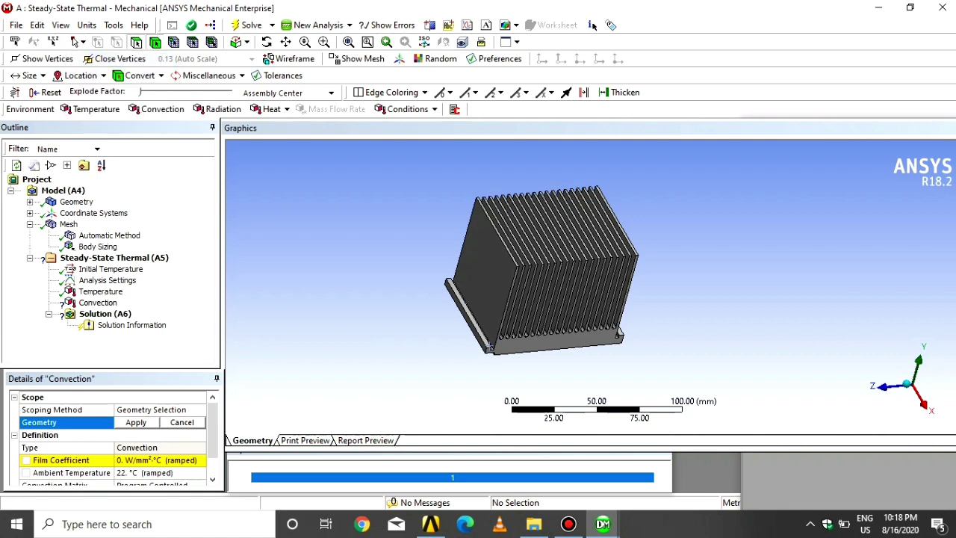
left_click_drag(633, 257, 577, 269)
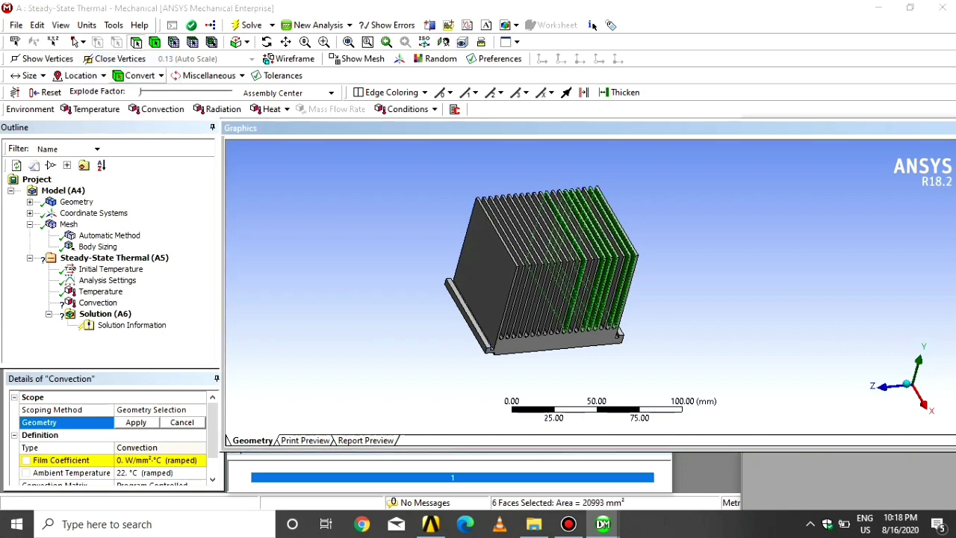
left_click(78, 42)
left_click(106, 73)
left_click_drag(389, 177, 674, 373)
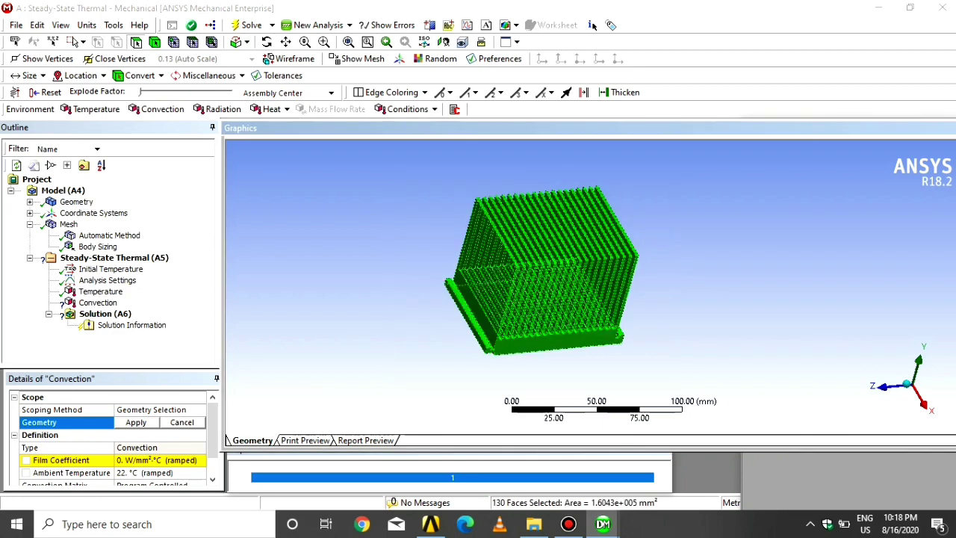
- Remove the three underside faces of the base from the selection and apply the remaining 127 faces as the convection scope
scroll(674, 373, "down", 1)
middle_click_drag(674, 373, 670, 254)
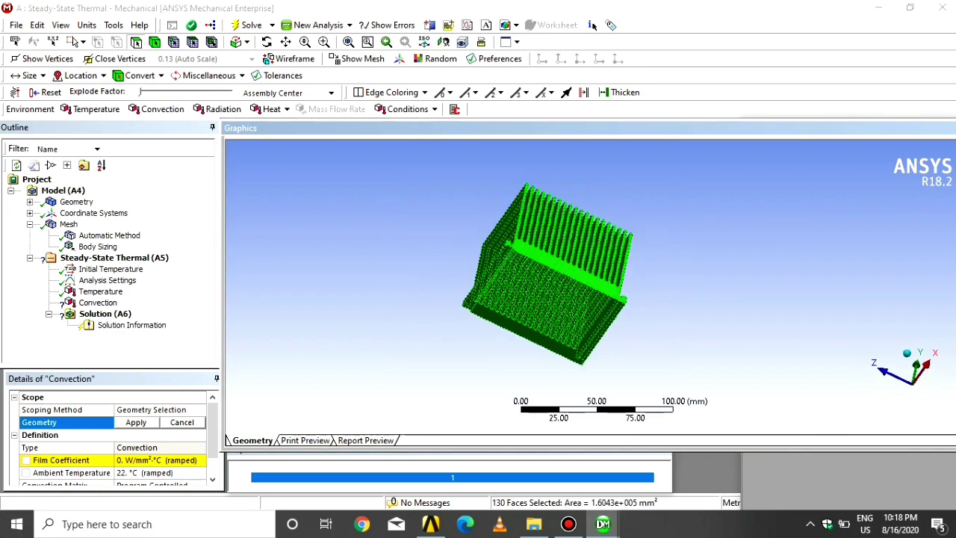
left_click(77, 42)
left_click(105, 59)
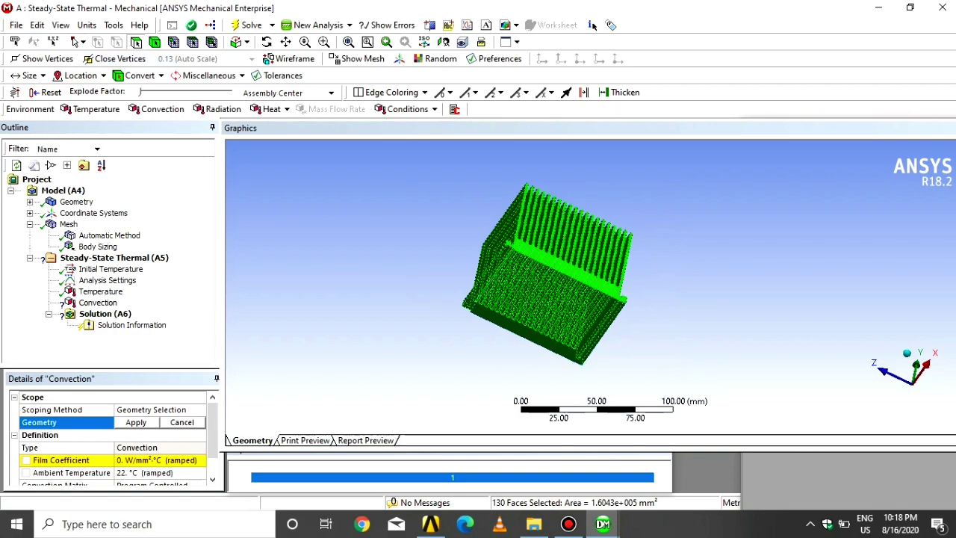
left_click(561, 304, "ctrl")
middle_click_drag(560, 305, 572, 351)
scroll(572, 353, "up", 10)
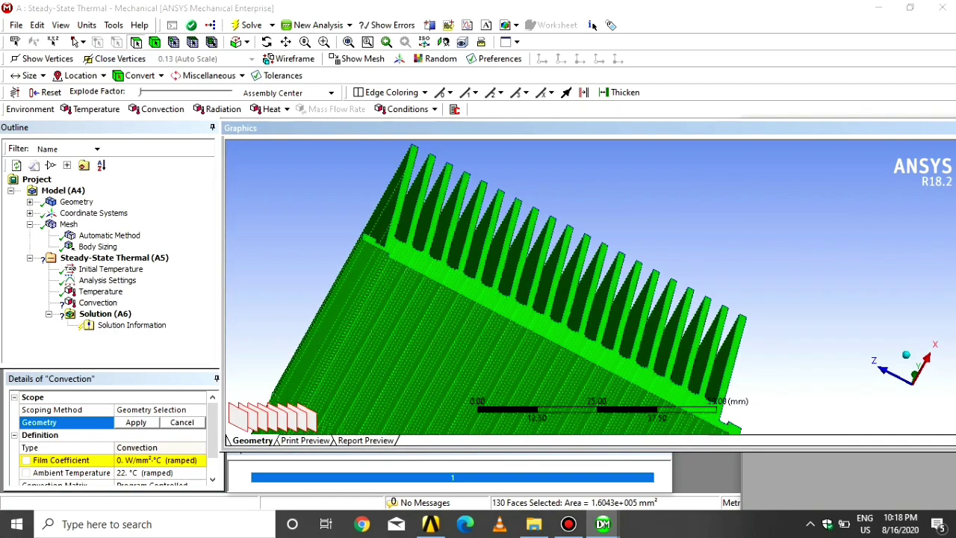
left_click(557, 320, "ctrl")
middle_click_drag(557, 320, 435, 230)
left_click(419, 223, "ctrl")
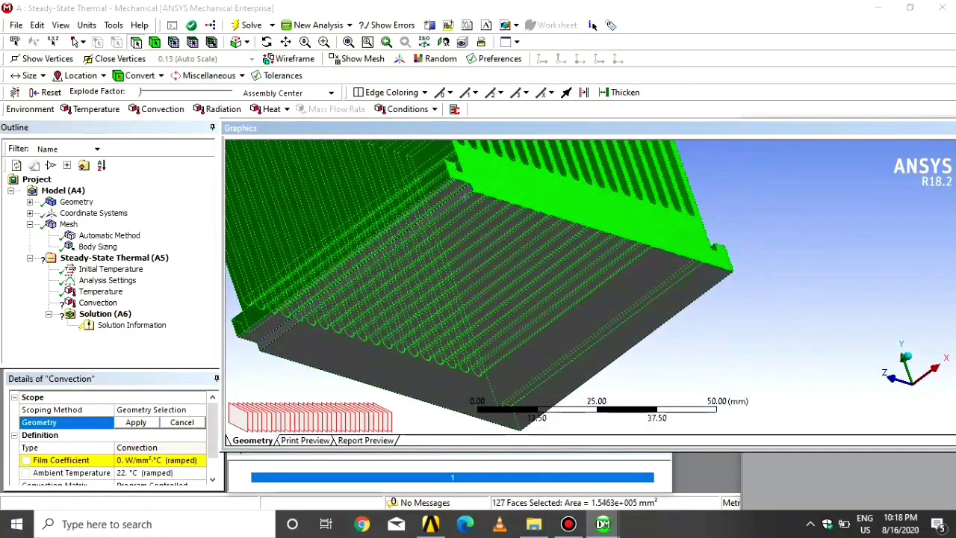
left_click(135, 423)
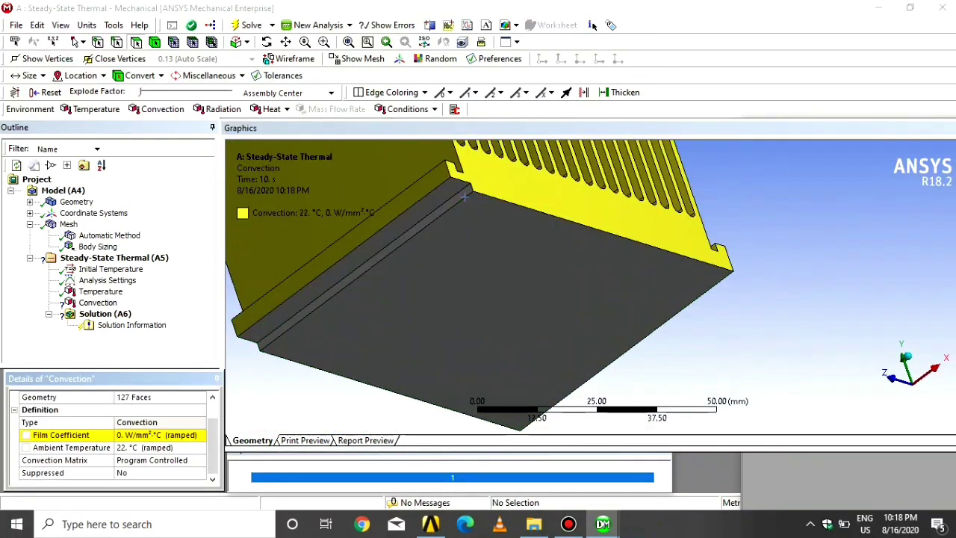
- Import the Stagnant Air - Vertical Planes sample data as the convection's film coefficient and check the ambient temperature
left_click(200, 435)
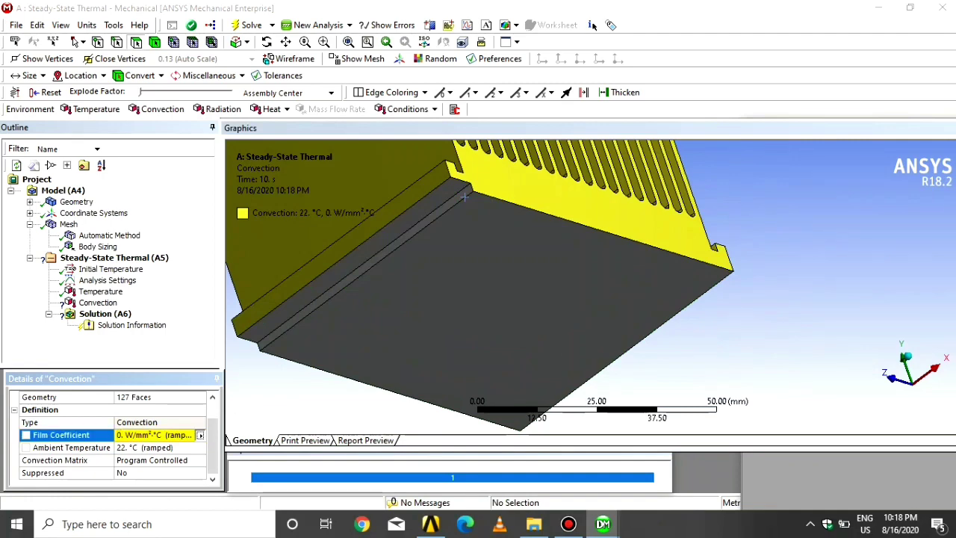
left_click(278, 361)
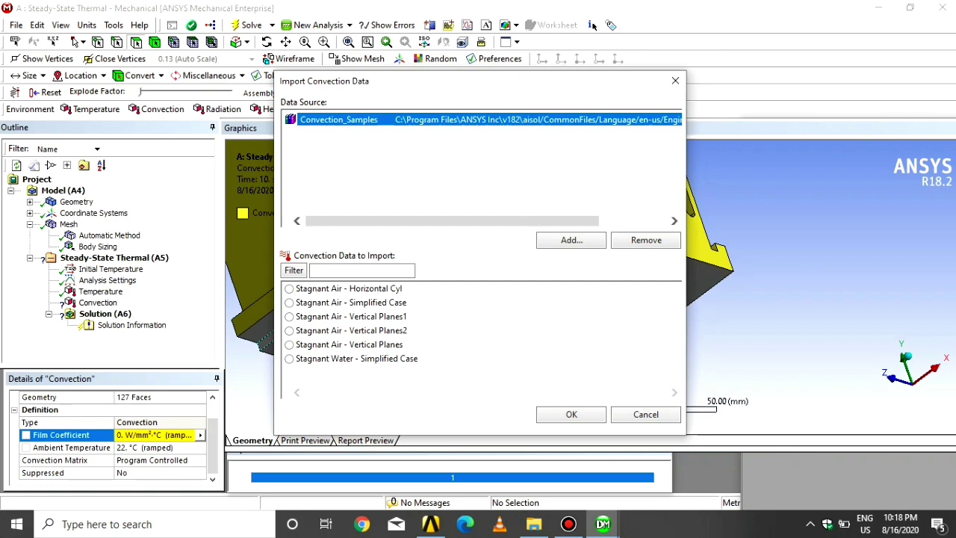
left_click(571, 414)
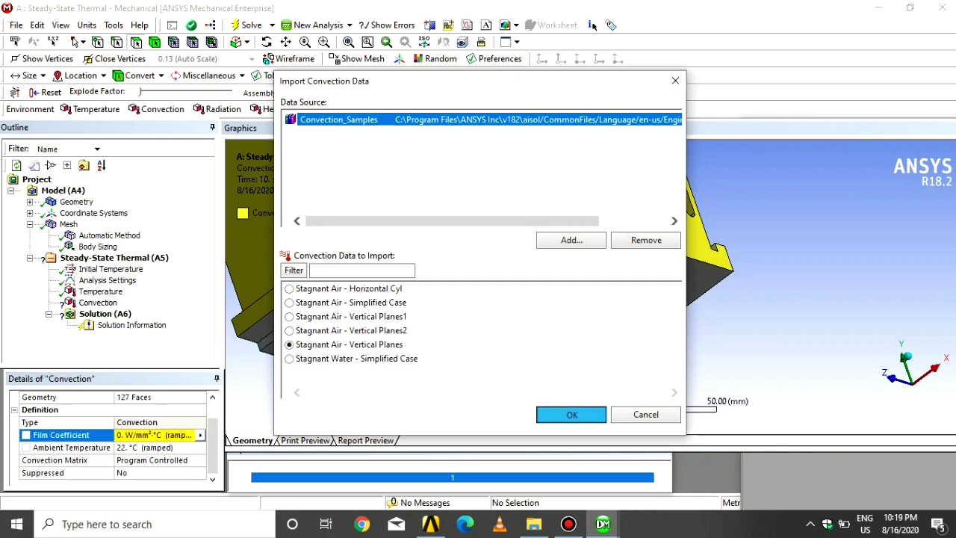
scroll(113, 441, "down", 3)
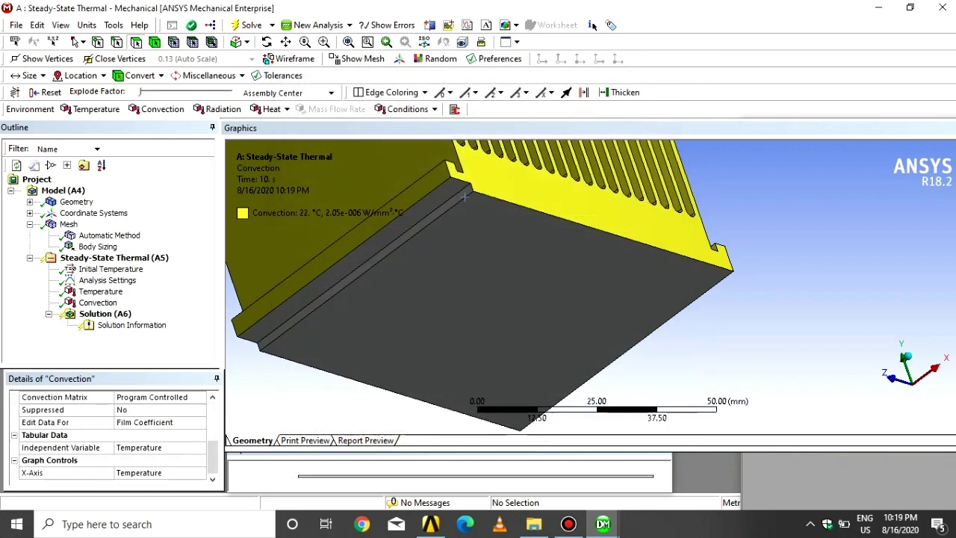
scroll(112, 440, "up", 2)
scroll(112, 441, "up", 1)
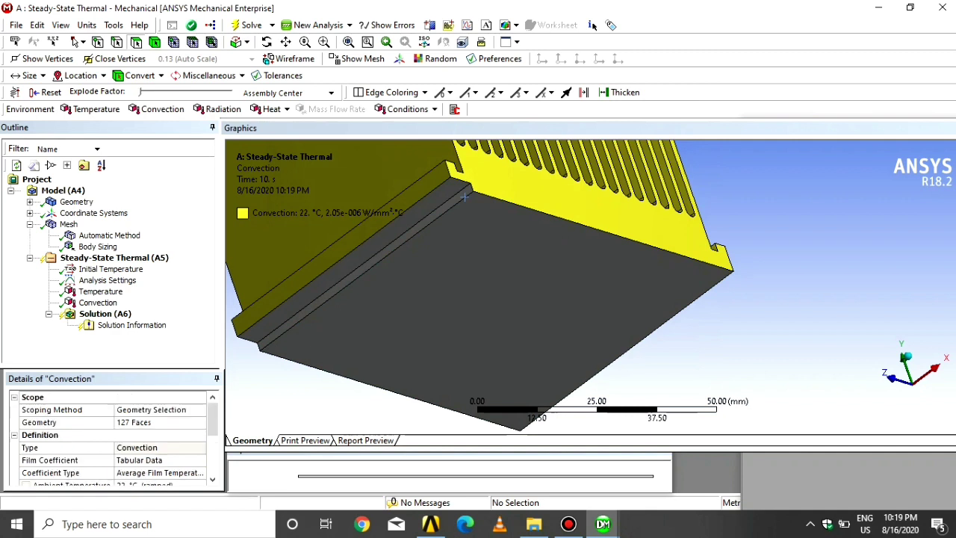
scroll(112, 441, "down", 1)
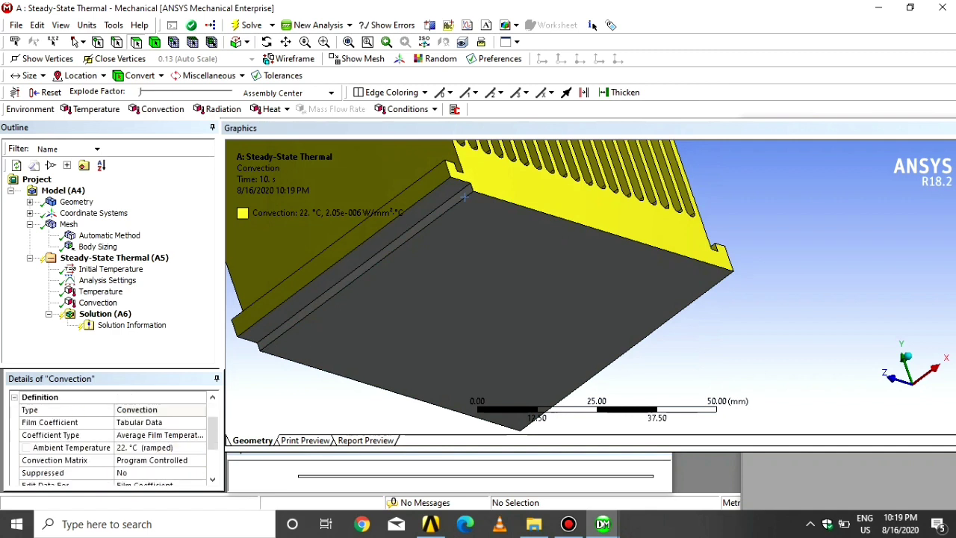
left_click(159, 447)
key("Return")
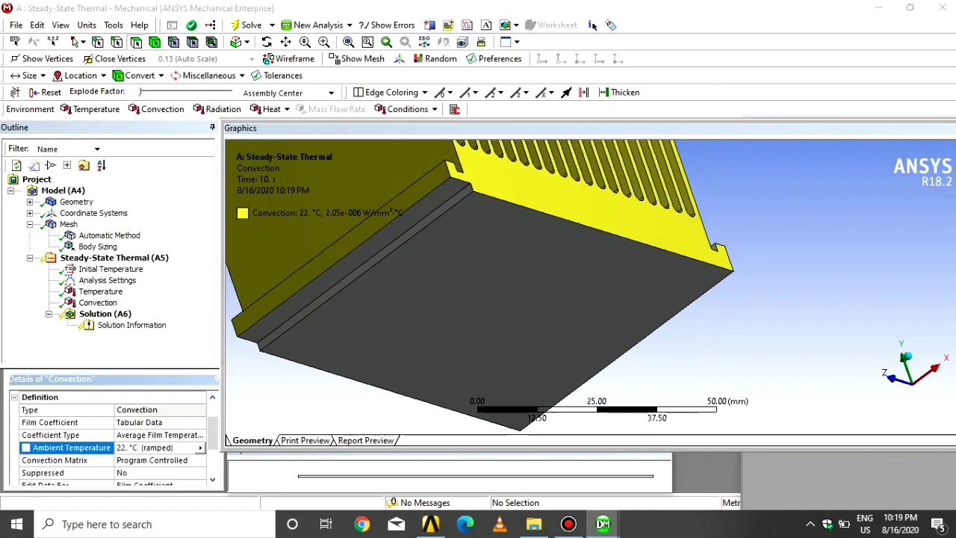
- Add Temperature and Total Heat Flux results for all bodies to the solution
left_click(105, 314)
right_click(107, 314)
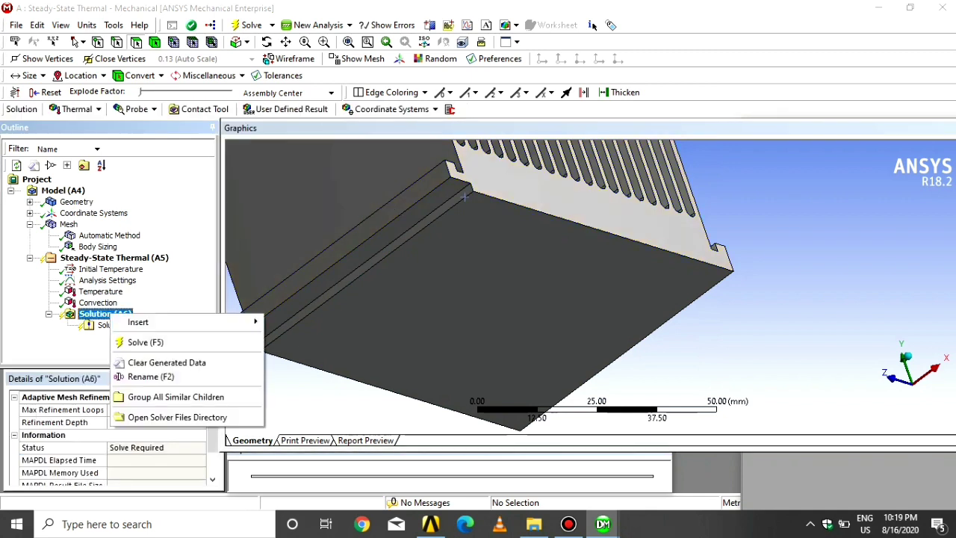
mouse_move(138, 322)
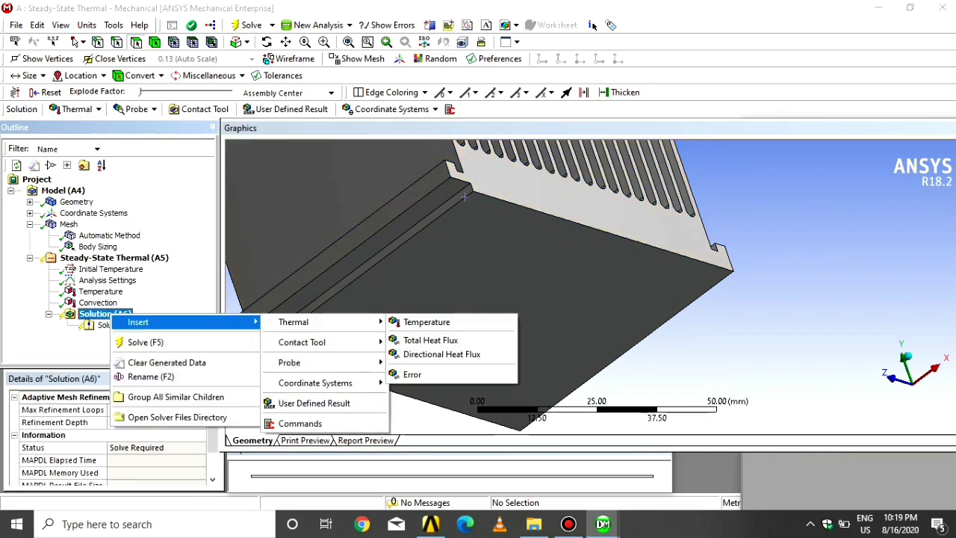
mouse_move(293, 322)
left_click(426, 322)
left_click(112, 314)
right_click(117, 314)
mouse_move(150, 322)
mouse_move(299, 323)
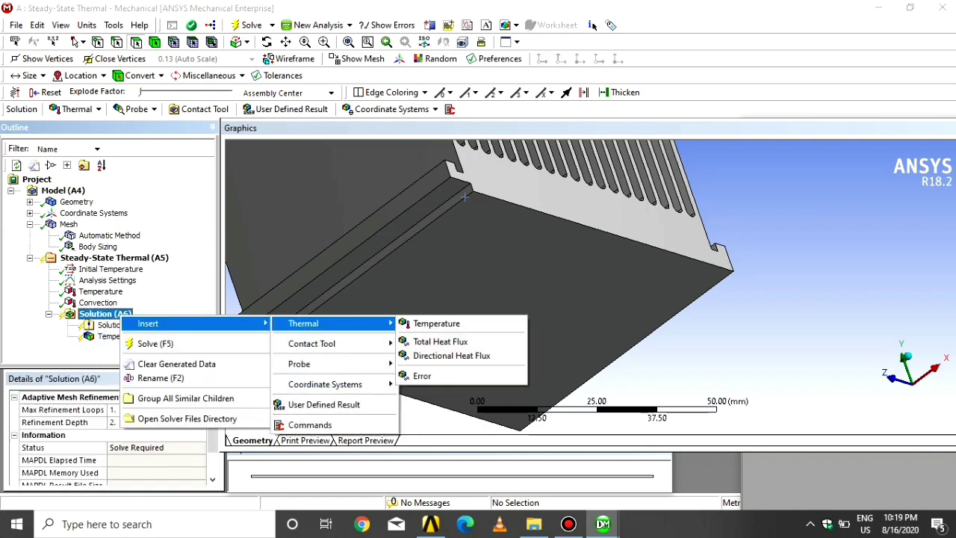
left_click(441, 342)
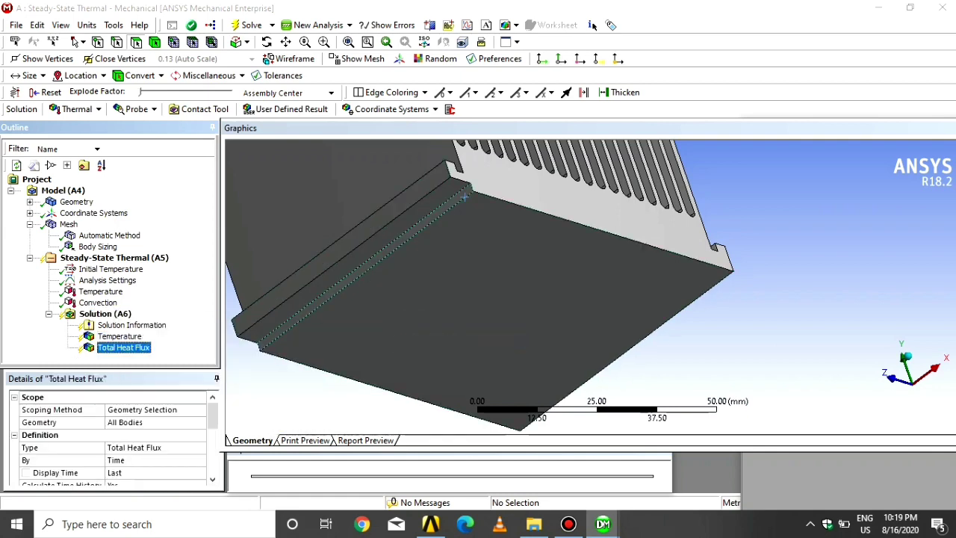
- Solve the steady-state thermal analysis of the heatsink
scroll(543, 252, "down", 3)
left_click(250, 26)
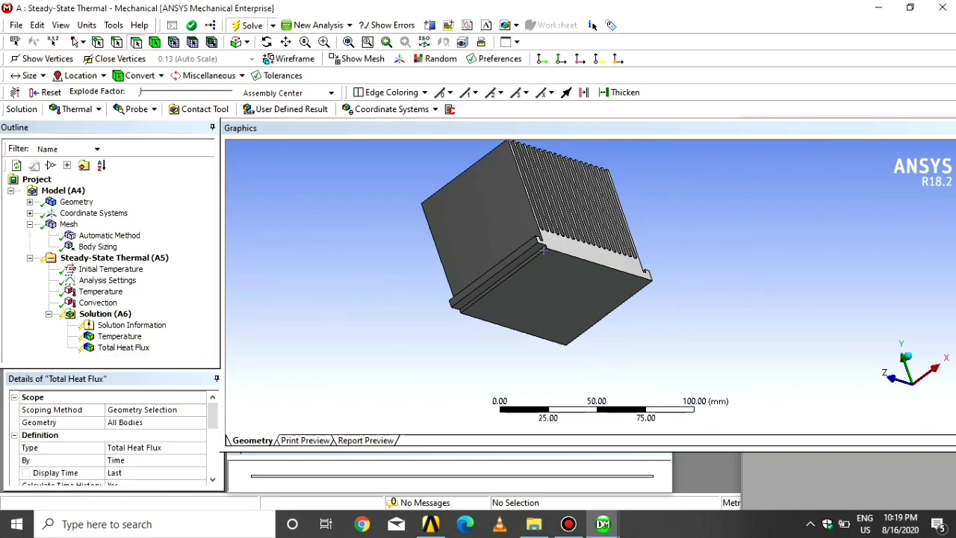
middle_click_drag(500, 202, 494, 261)
scroll(480, 290, "up", 4)
scroll(479, 290, "down", 2)
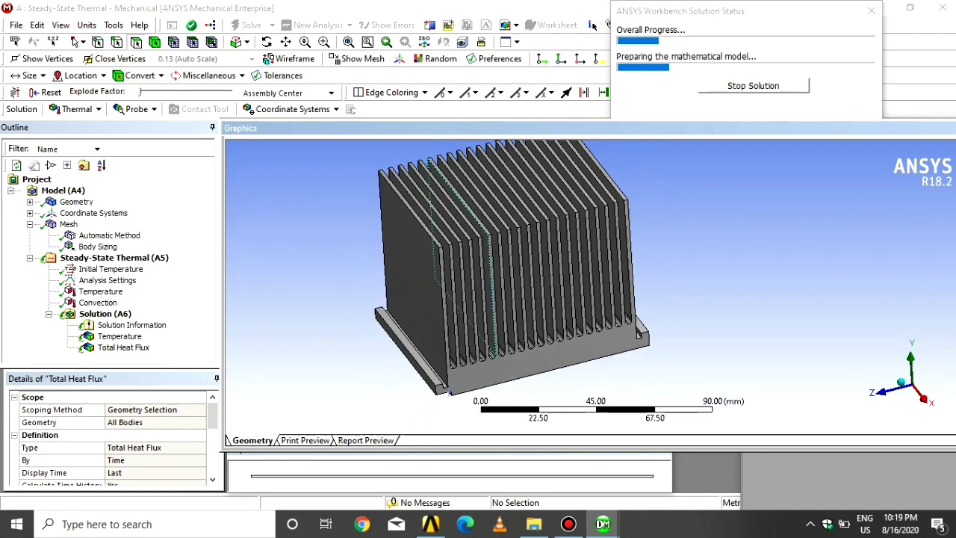
scroll(494, 261, "down", 1)
middle_click_drag(465, 381, 487, 378)
scroll(499, 299, "up", 3)
scroll(499, 299, "down", 1)
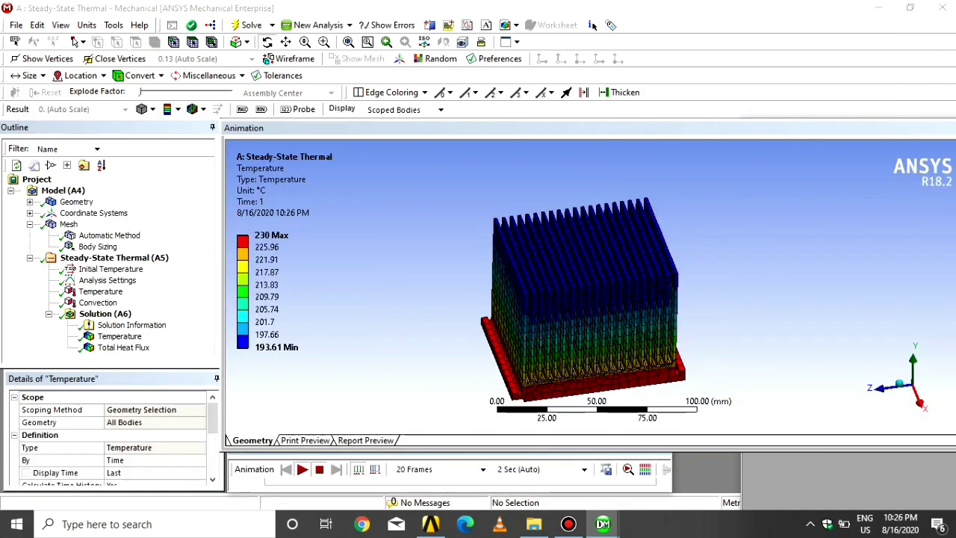
- Animate the Temperature result and examine its distribution over the heatsink's fins and base from several sides
left_click(302, 469)
middle_click_drag(558, 384, 613, 325)
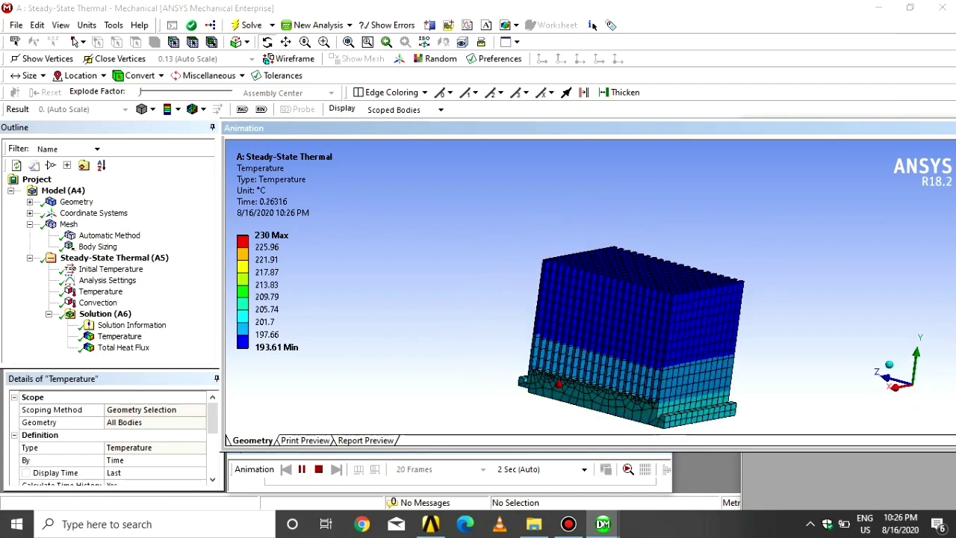
middle_click_drag(613, 325, 403, 288)
middle_click_drag(619, 388, 515, 317, "ctrl")
middle_click_drag(485, 354, 478, 295, "ctrl")
- Display the Total Heat Flux result and animate it to examine the flux through the heatsink's fins
left_click(123, 348)
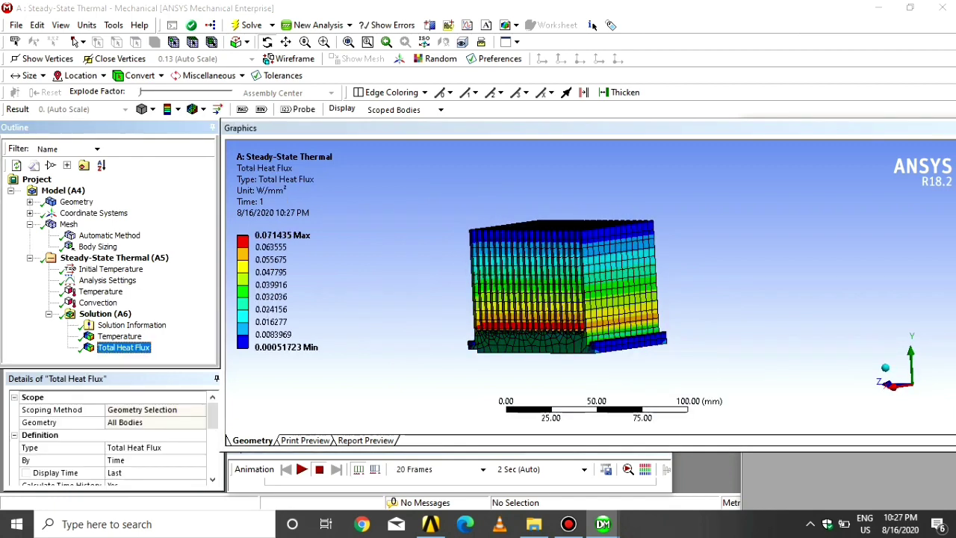
left_click(303, 469)
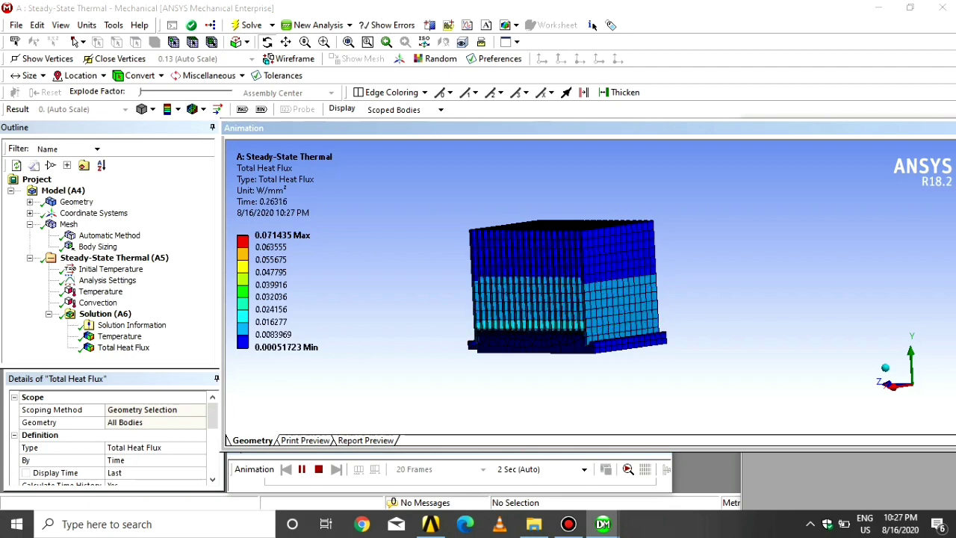
middle_click_drag(553, 321, 618, 342)
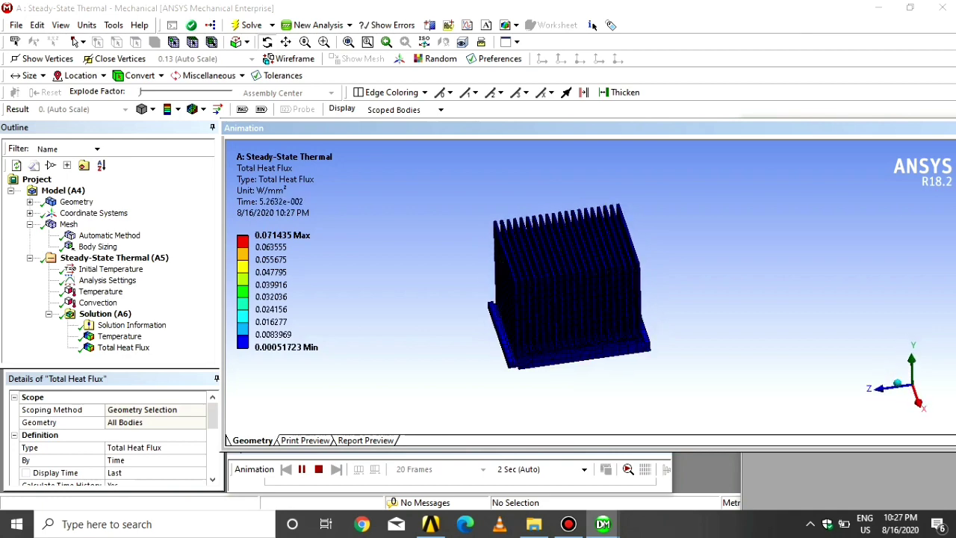